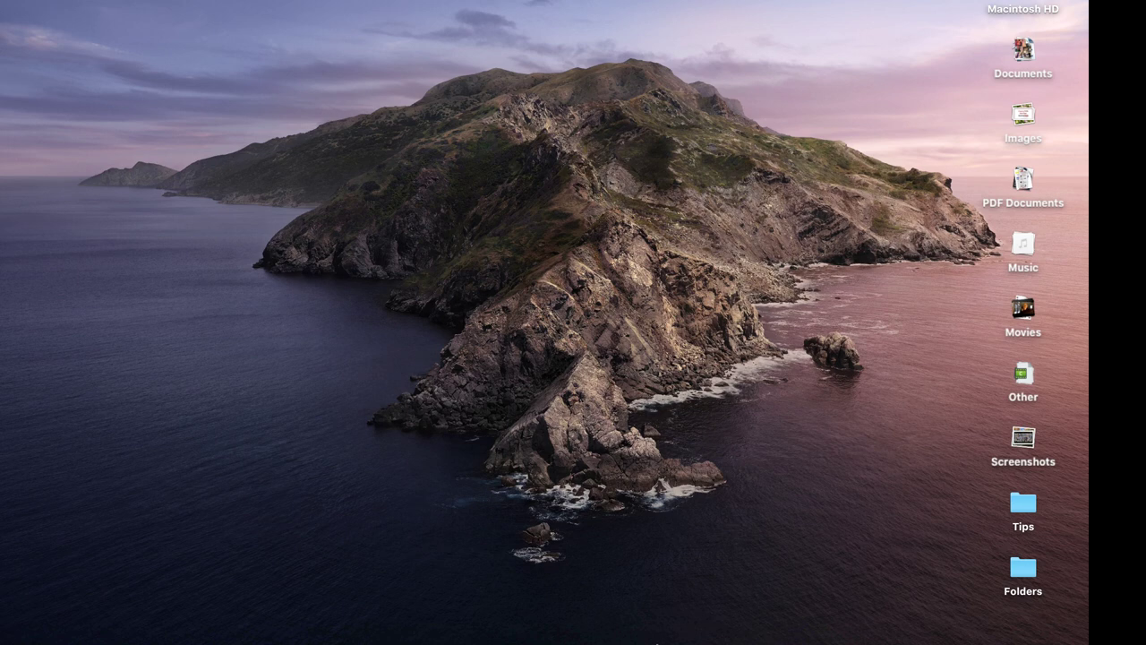
Launch Zoom from the Dock to its Home window, which lists no upcoming meetings today
{"action": "mouse_move", "coordinate": [658, 641]}
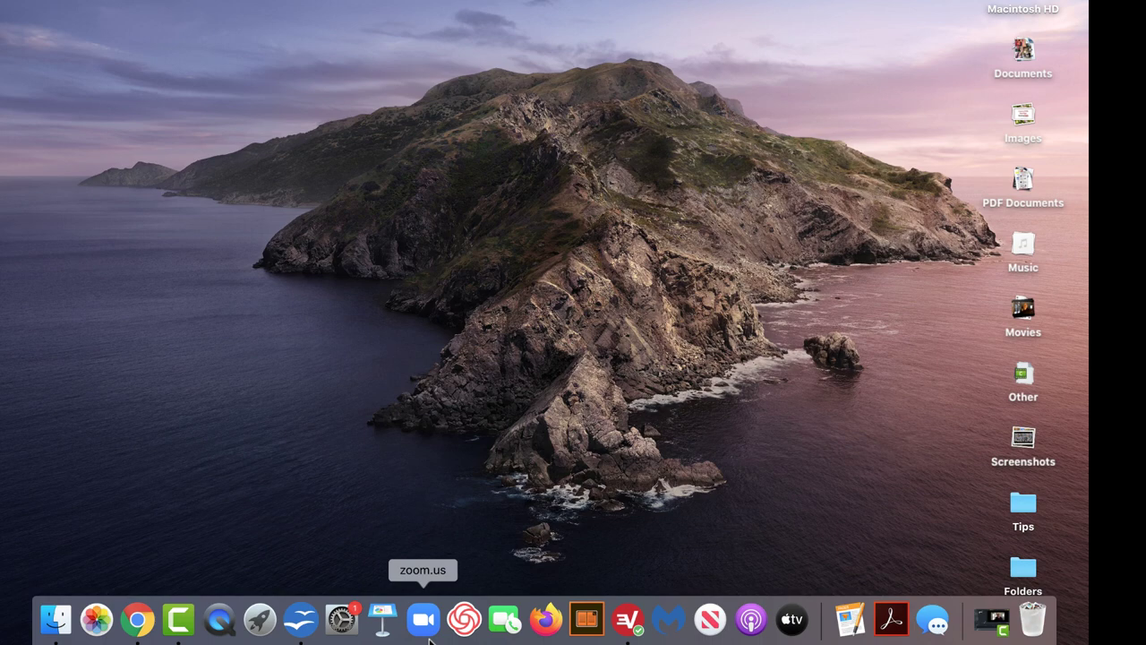
{"action": "left_click", "coordinate": [423, 619]}
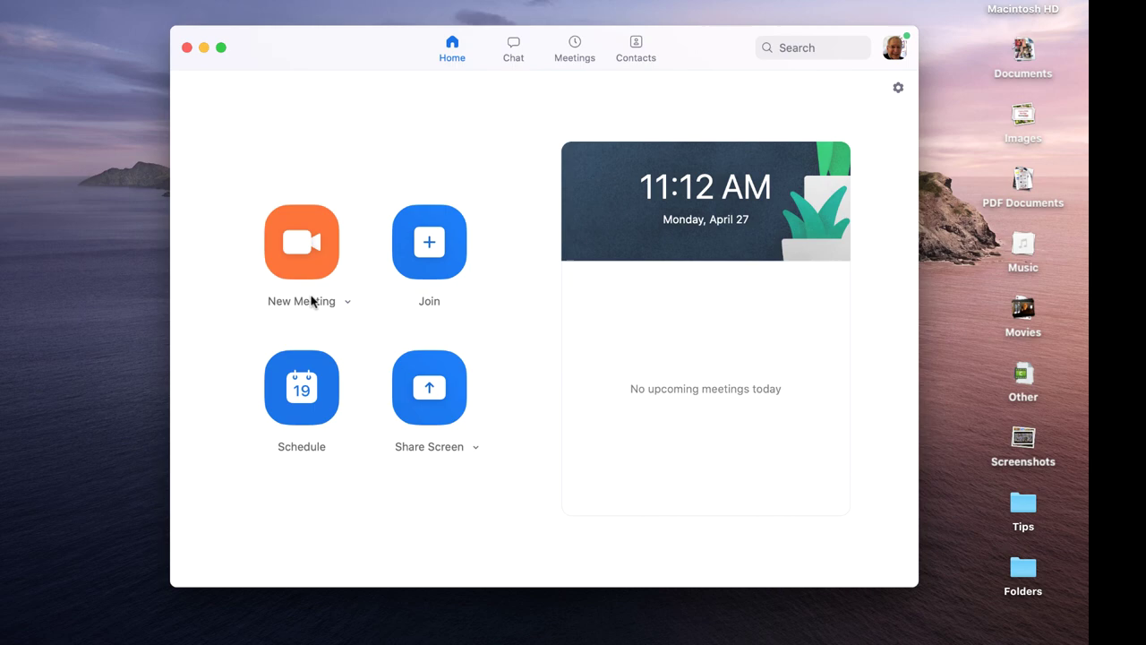
Start an instant meeting with the camera off, showing the profile photo, and the microphone unmuted
{"action": "left_click", "coordinate": [304, 259]}
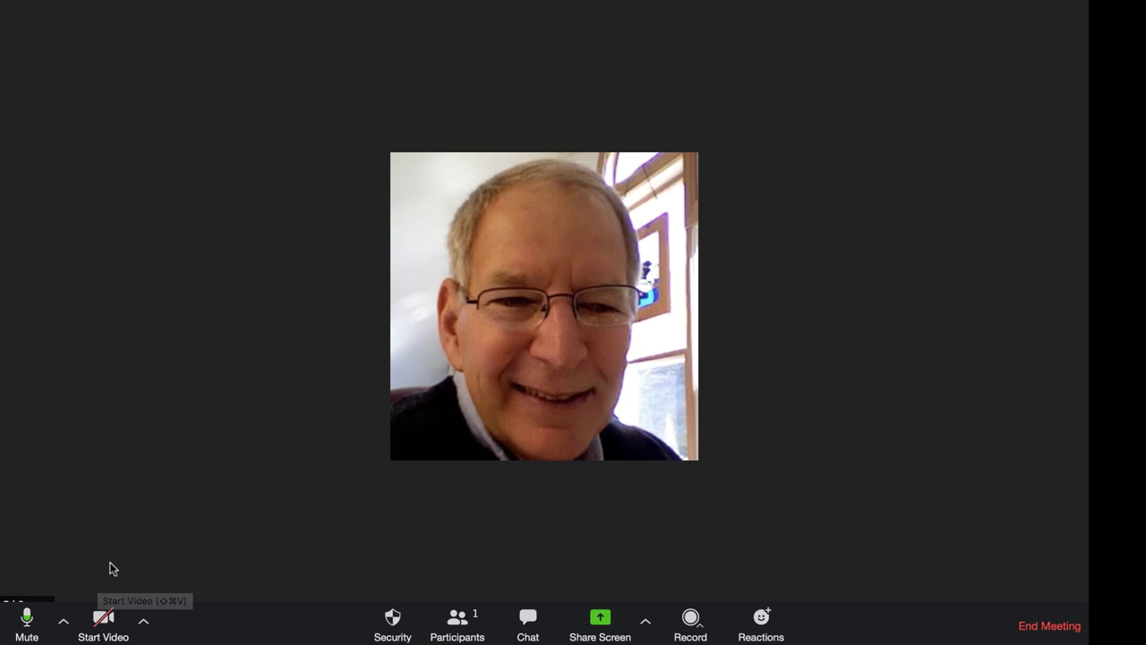
{"action": "left_click", "coordinate": [103, 619]}
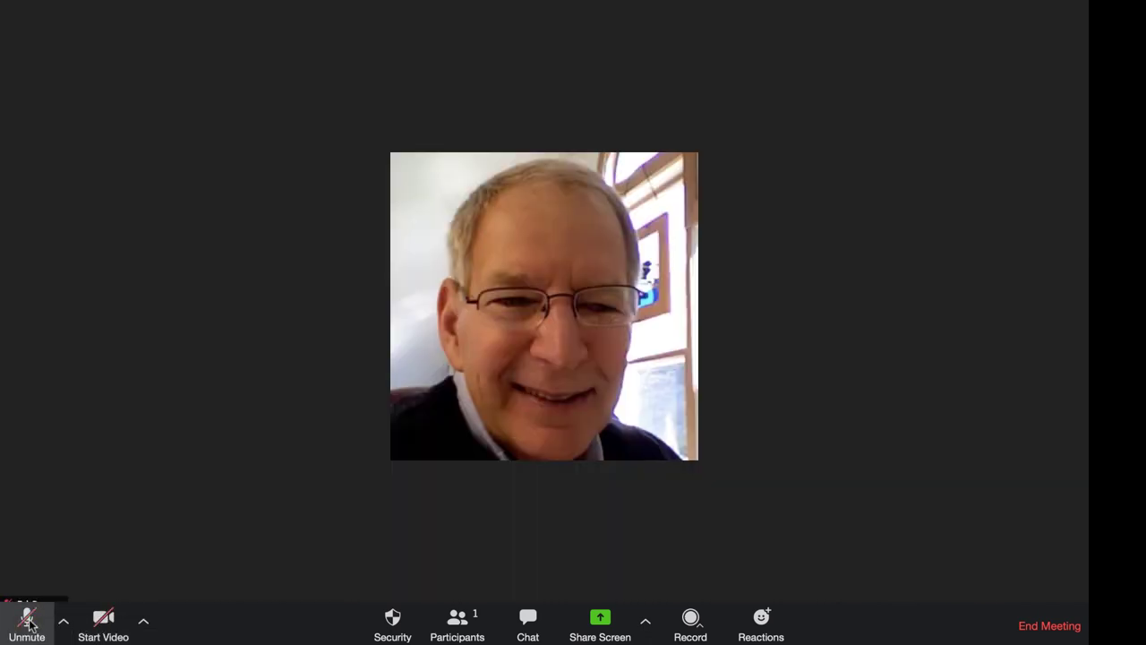
{"action": "left_click", "coordinate": [31, 618]}
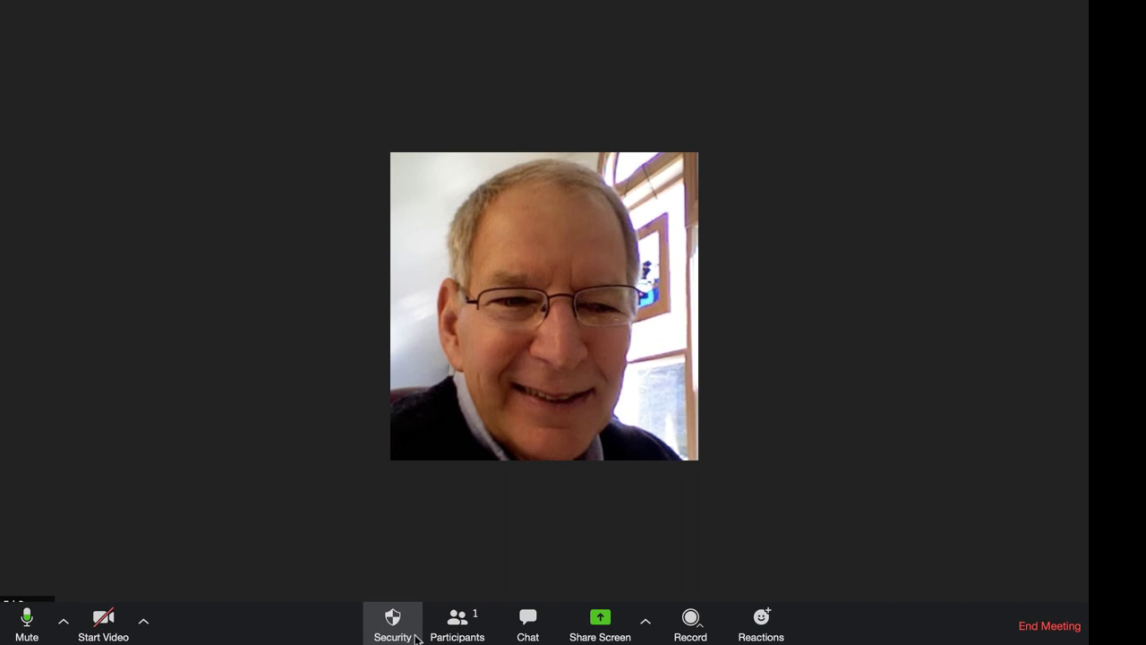
Send 'hello all' to Everyone in the meeting chat
{"action": "left_click", "coordinate": [528, 619]}
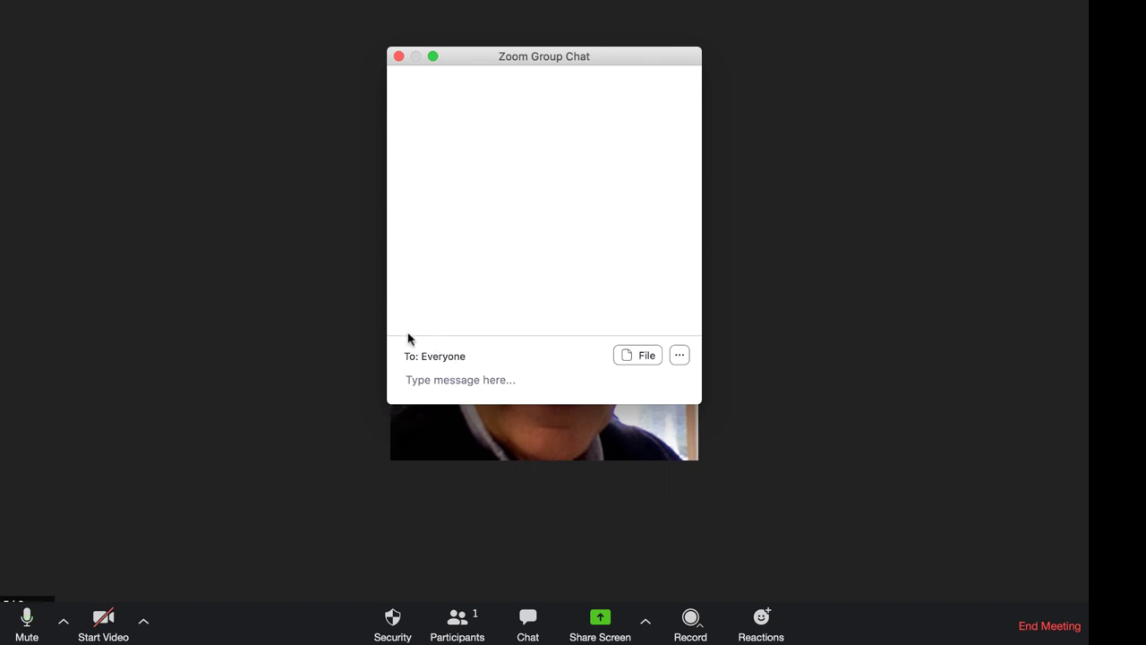
{"action": "type", "text": "hello"}
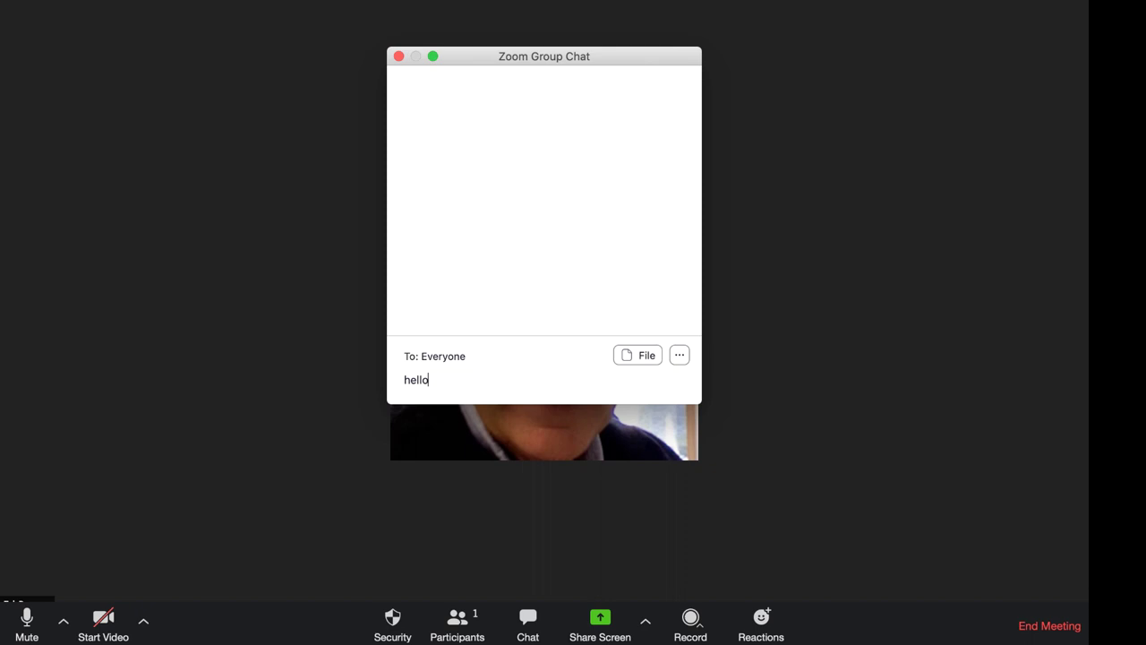
{"action": "type", "text": " all"}
{"action": "key", "text": "Return"}
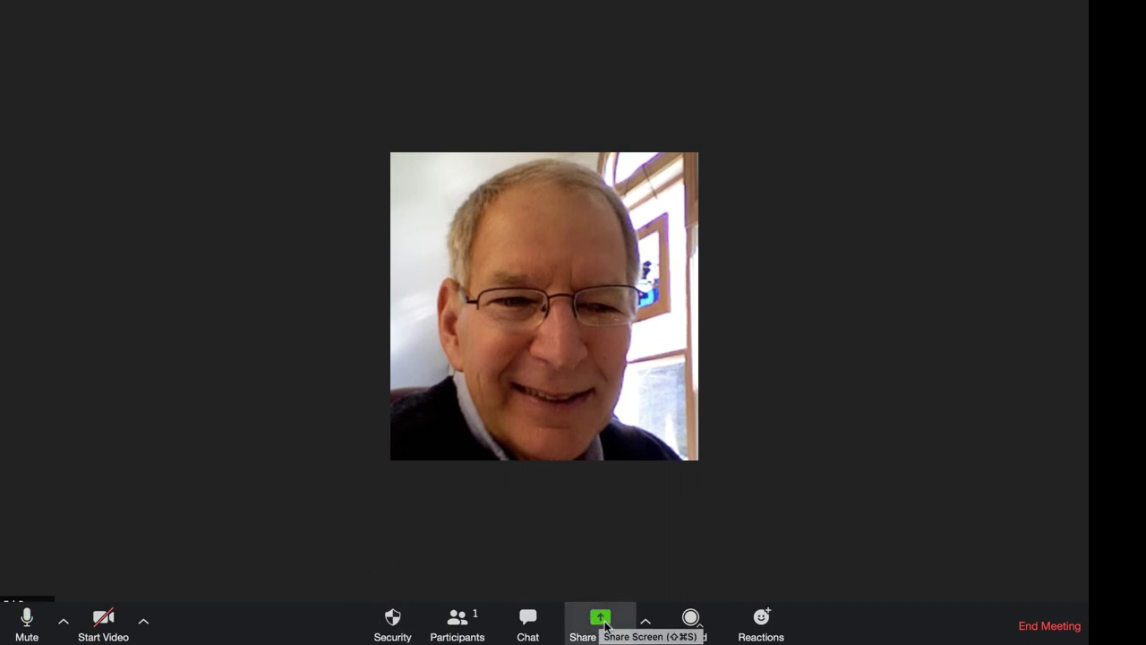
{"action": "left_click", "coordinate": [600, 620]}
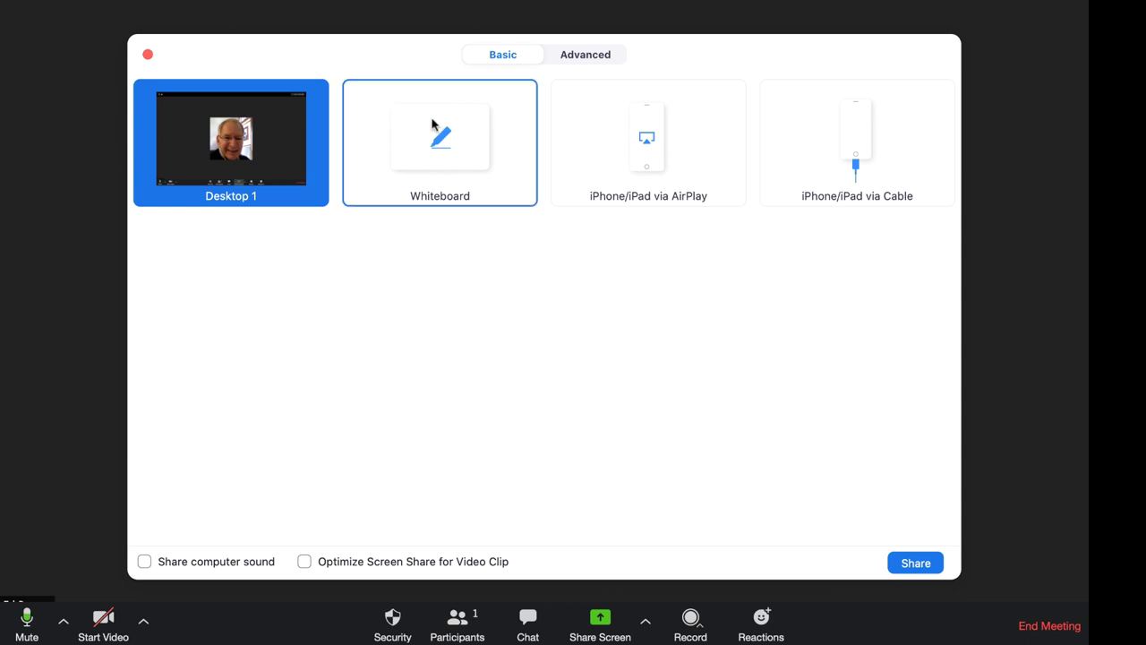
{"action": "left_click", "coordinate": [440, 146]}
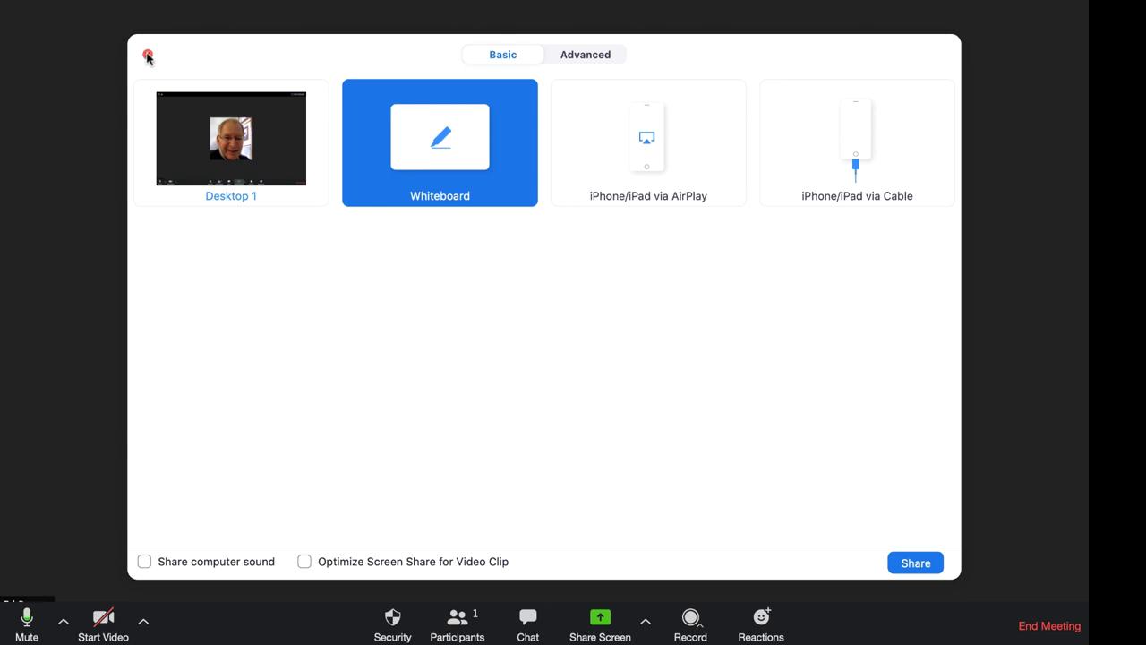
{"action": "left_click", "coordinate": [148, 57]}
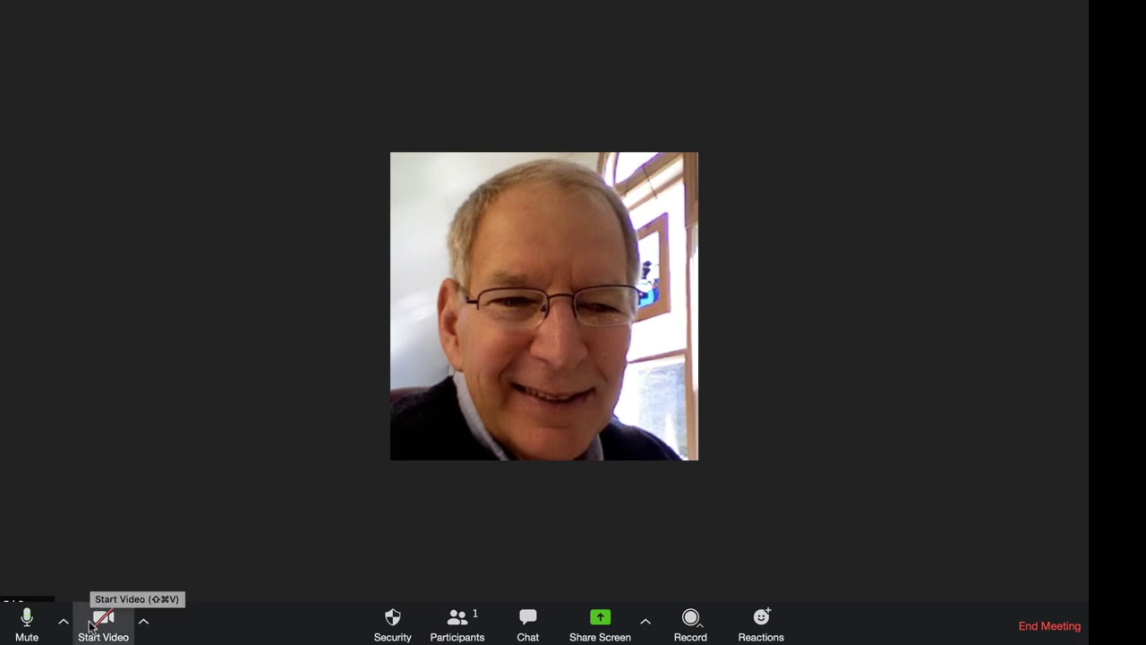
{"action": "left_click", "coordinate": [102, 620]}
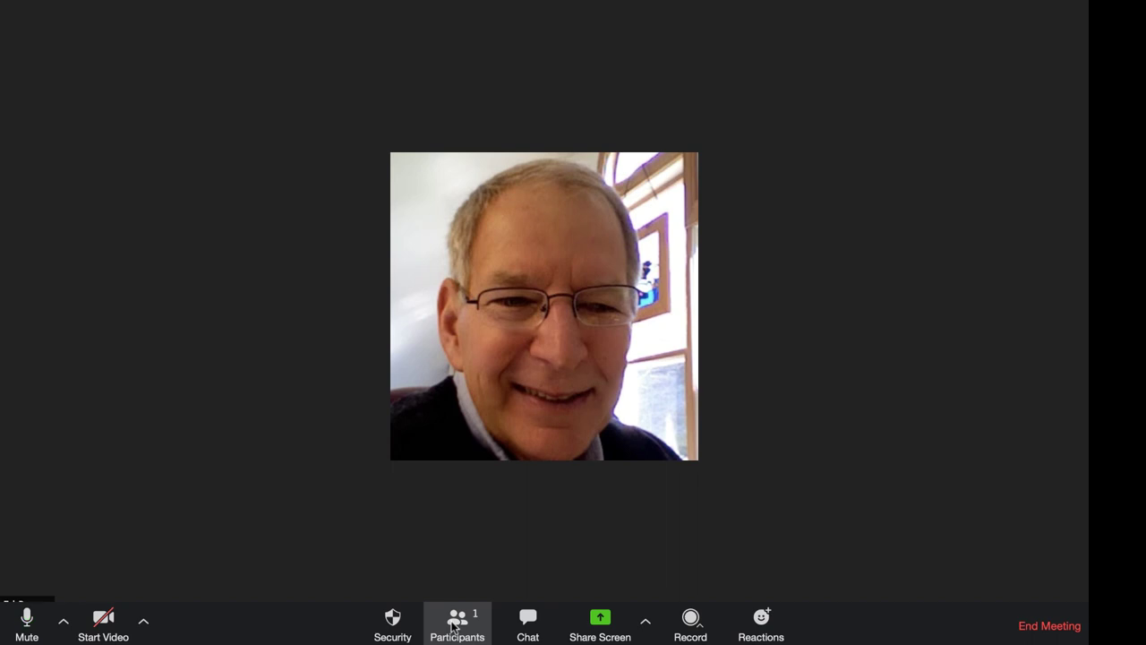
Invite people by email from Participants, showing Default Email, Gmail and Yahoo Mail options
{"action": "left_click", "coordinate": [453, 626]}
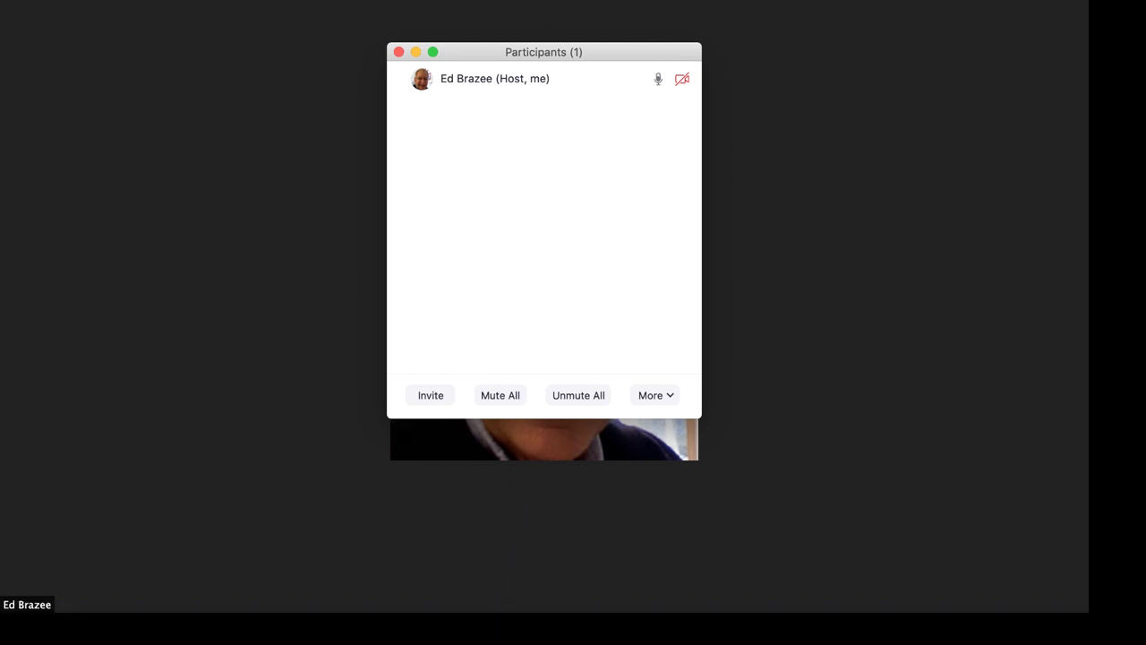
{"action": "left_click", "coordinate": [431, 395]}
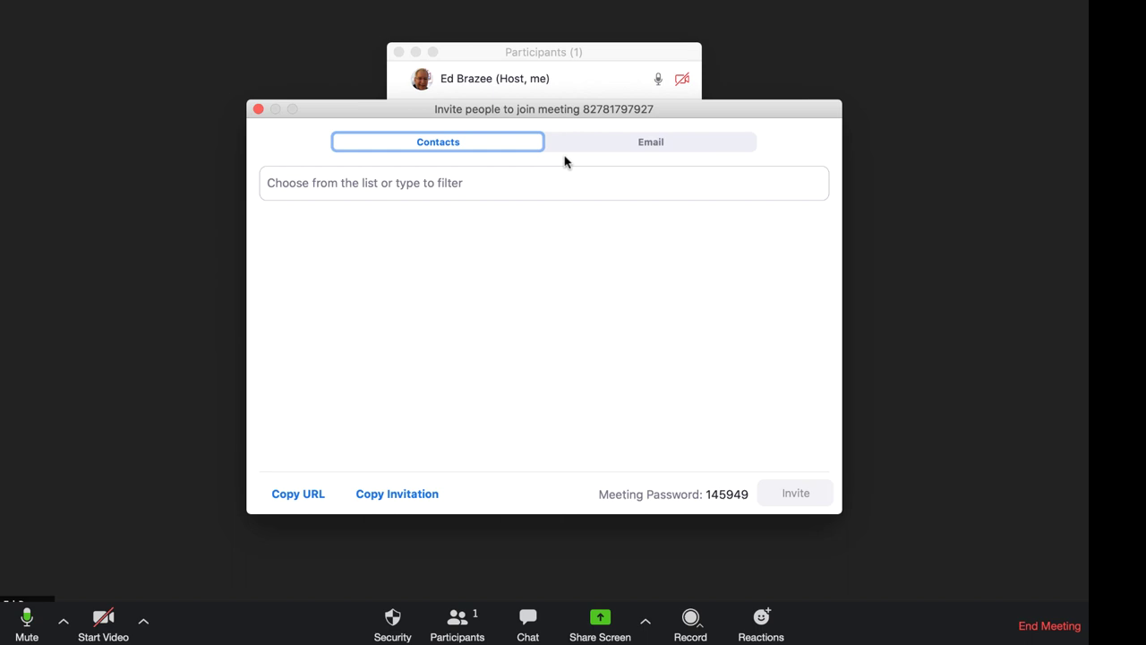
{"action": "left_click", "coordinate": [603, 143]}
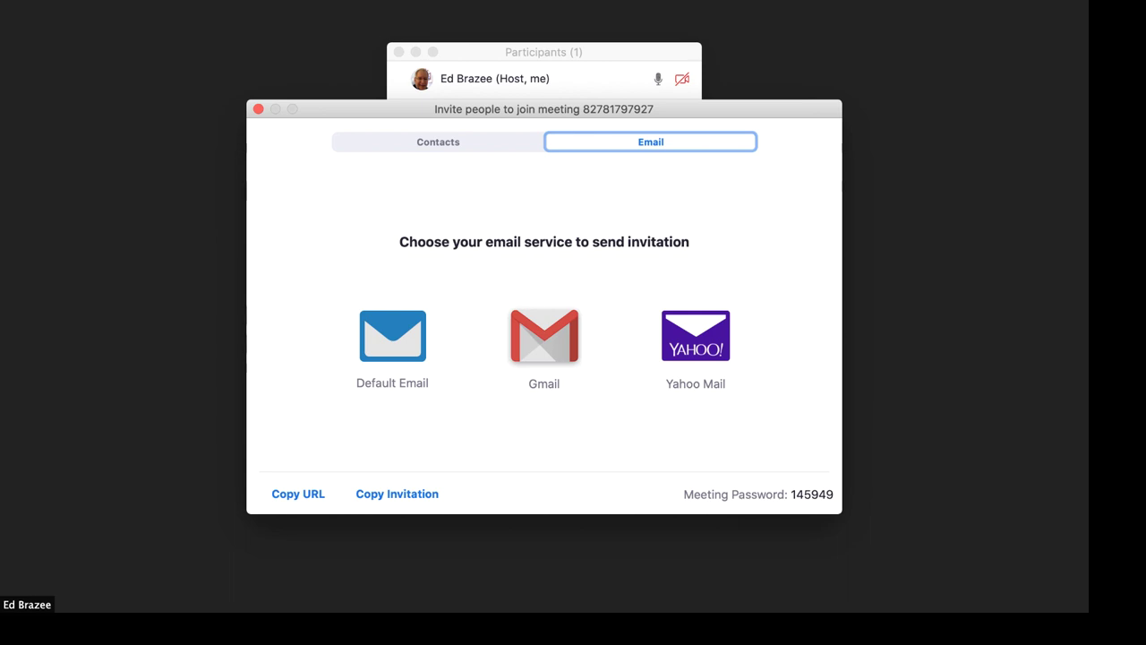
Draft the 'Please join Zoom meeting' invitation in Gmail, then return to Zoom's Home window
{"action": "left_click", "coordinate": [546, 339]}
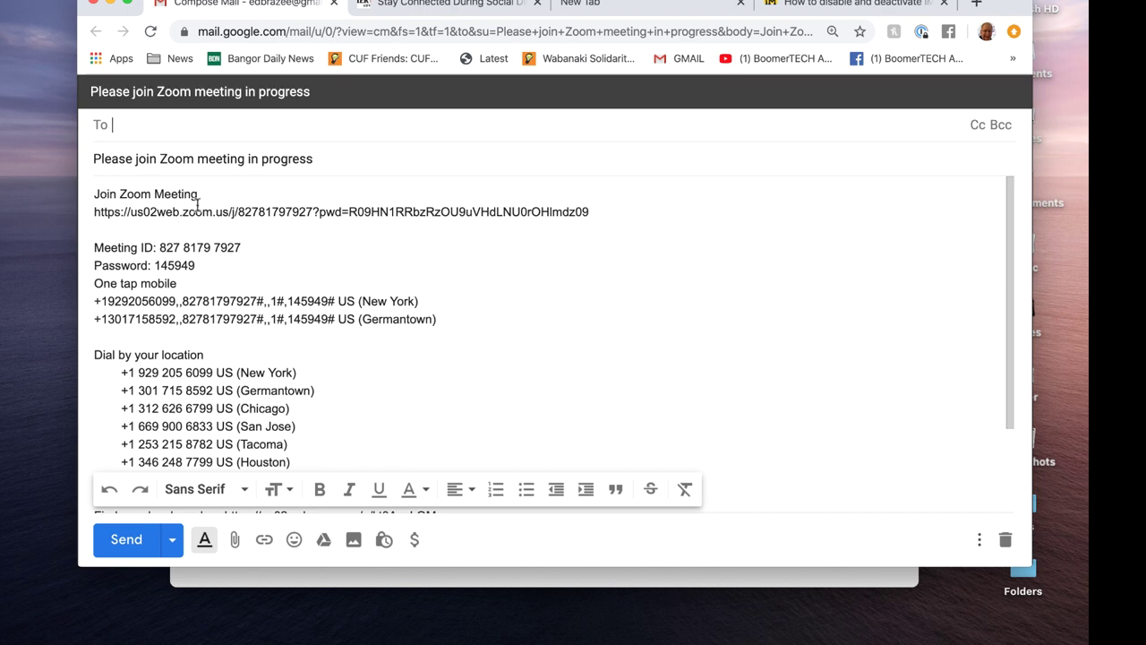
{"action": "scroll", "coordinate": [353, 274], "scroll_direction": "down", "scroll_amount": 3}
{"action": "left_click", "coordinate": [353, 274]}
{"action": "scroll", "coordinate": [353, 274], "scroll_direction": "up", "scroll_amount": 3}
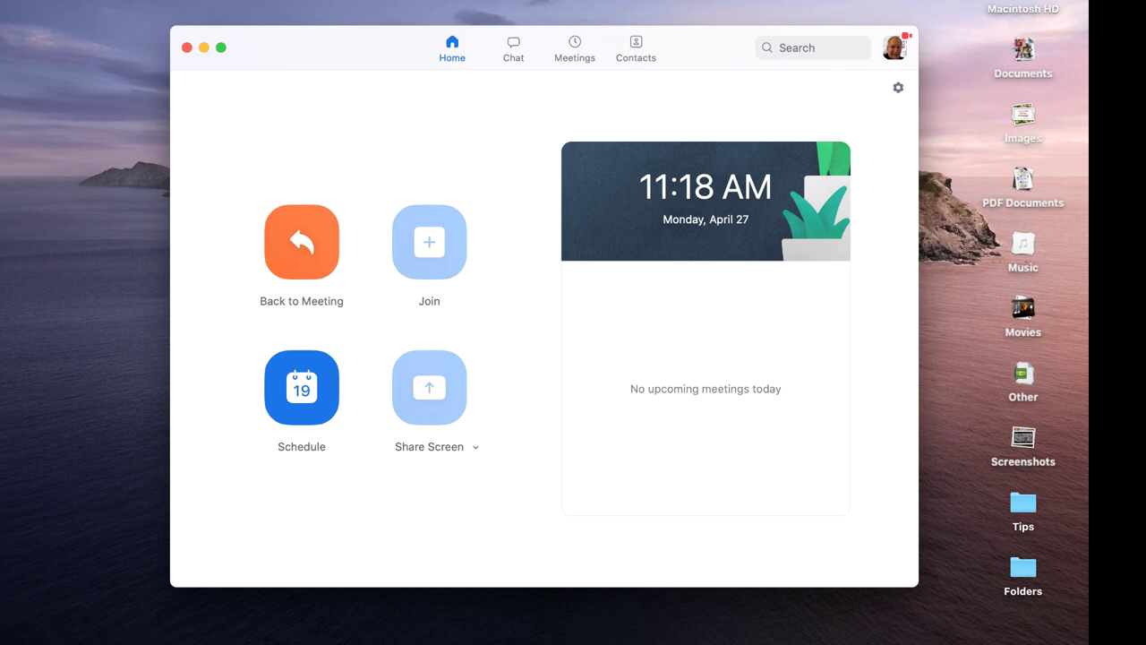
{"action": "mouse_move", "coordinate": [465, 631]}
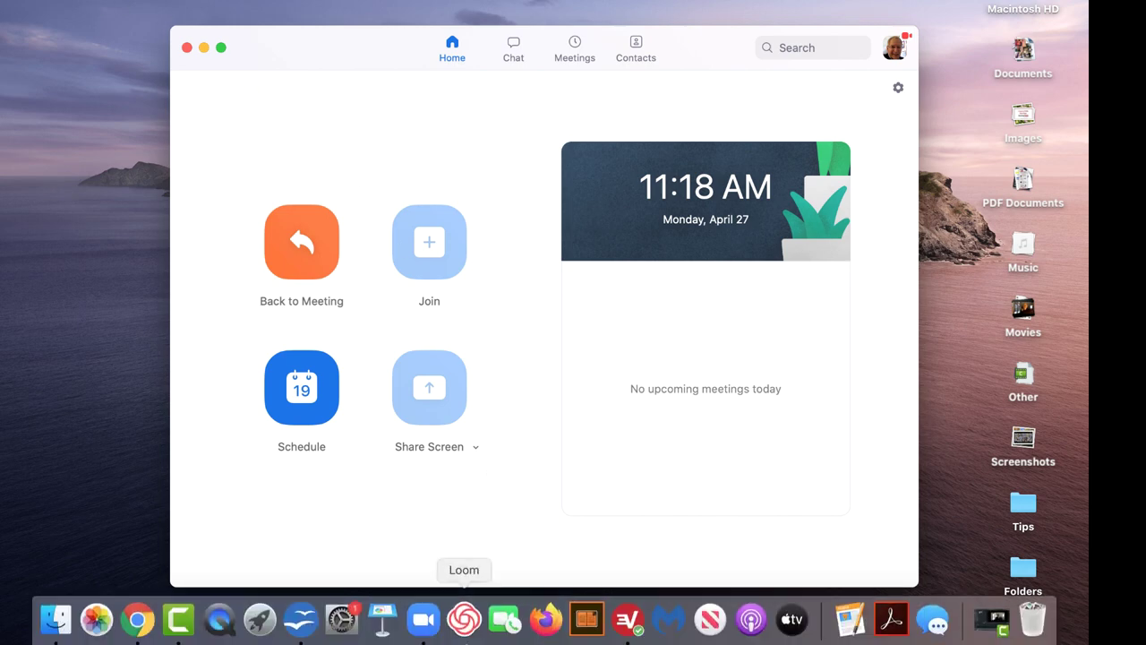
{"action": "left_click", "coordinate": [302, 241]}
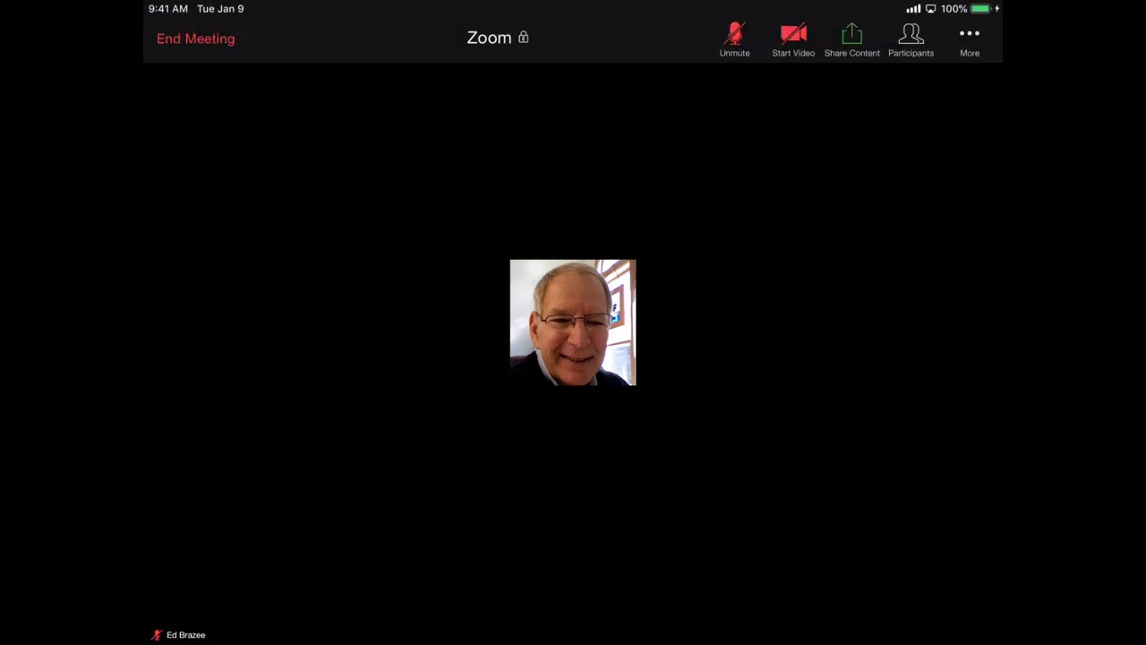
Check the meeting chat through More, then list participants showing only the host
{"action": "left_click", "coordinate": [969, 40]}
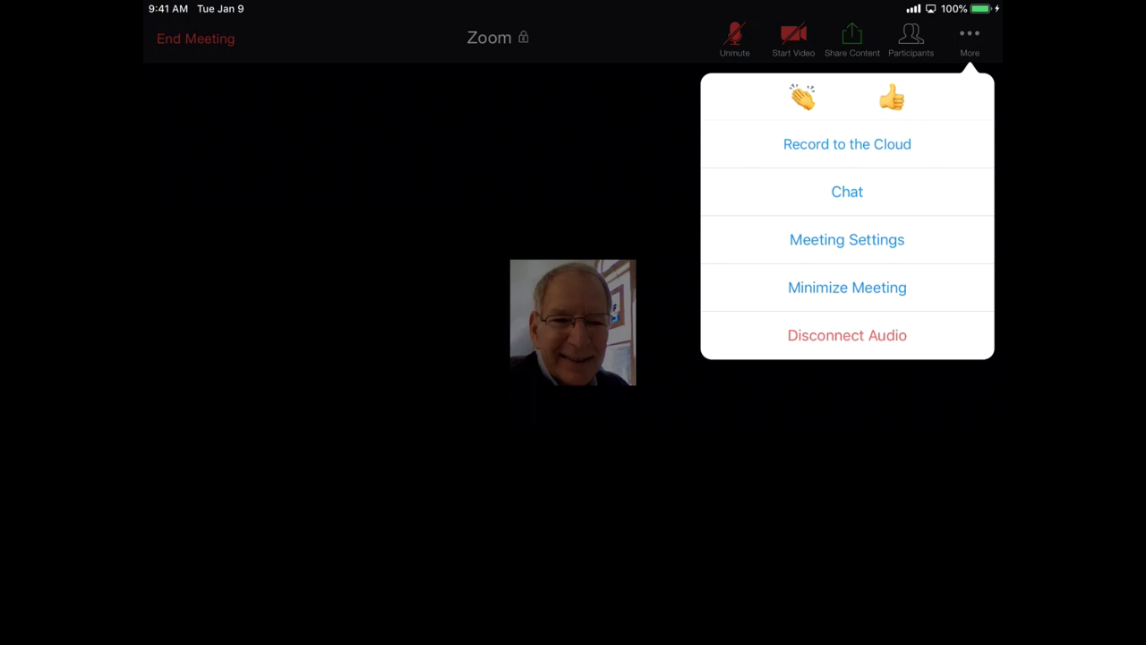
{"action": "left_click", "coordinate": [847, 192]}
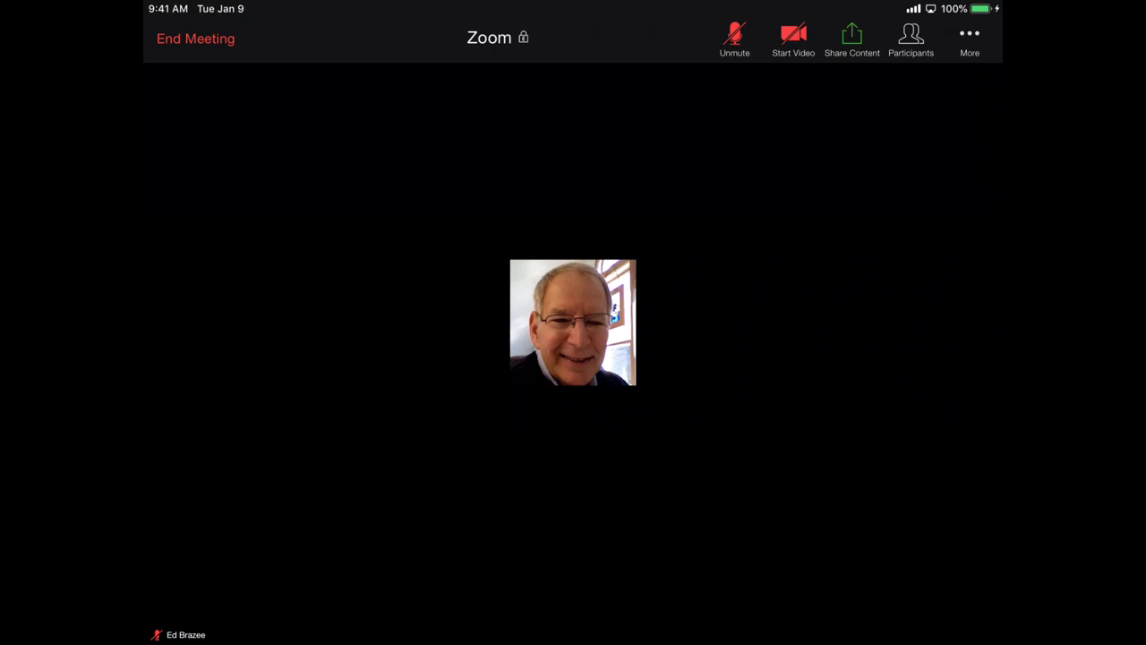
{"action": "left_click", "coordinate": [910, 41]}
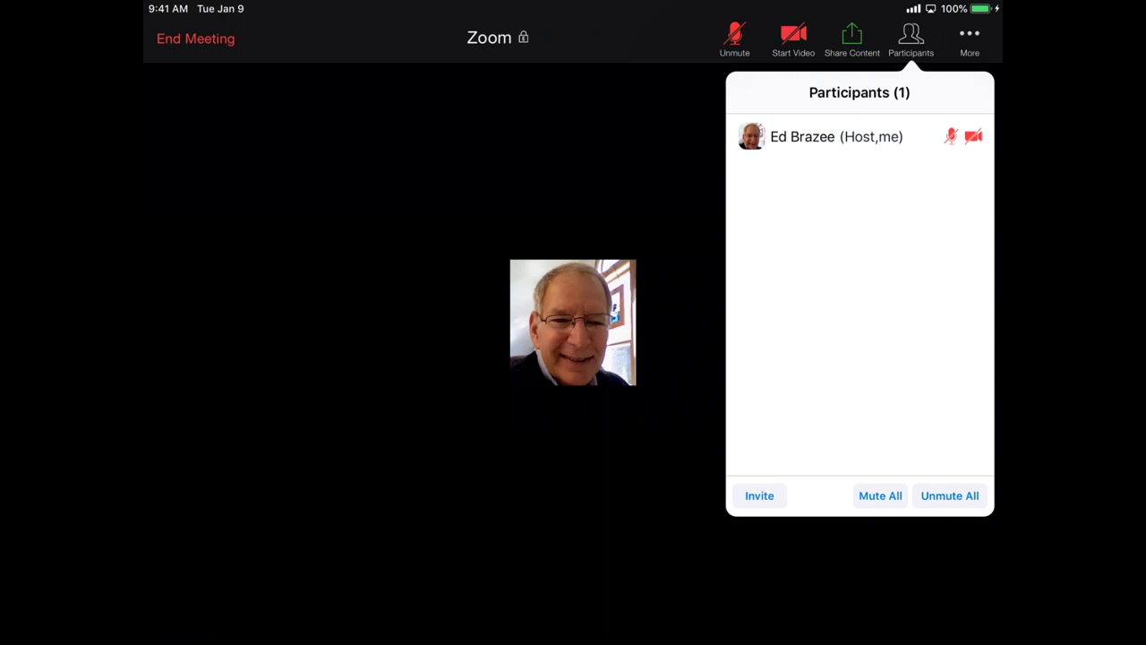
{"action": "left_click", "coordinate": [759, 495]}
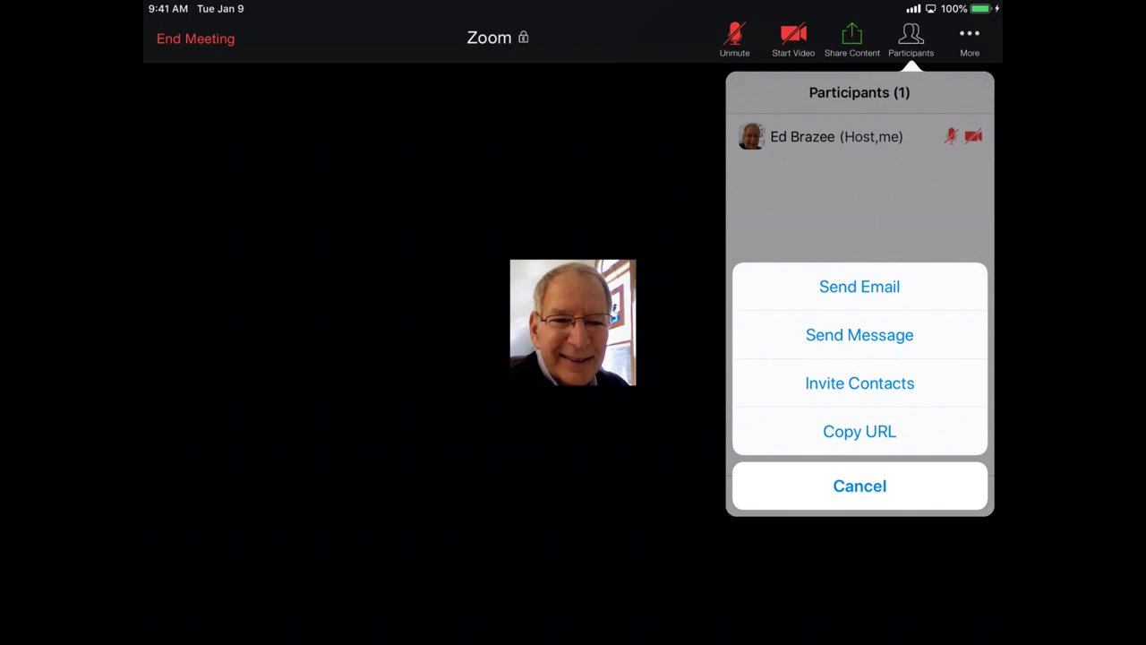
{"action": "key", "text": "Escape"}
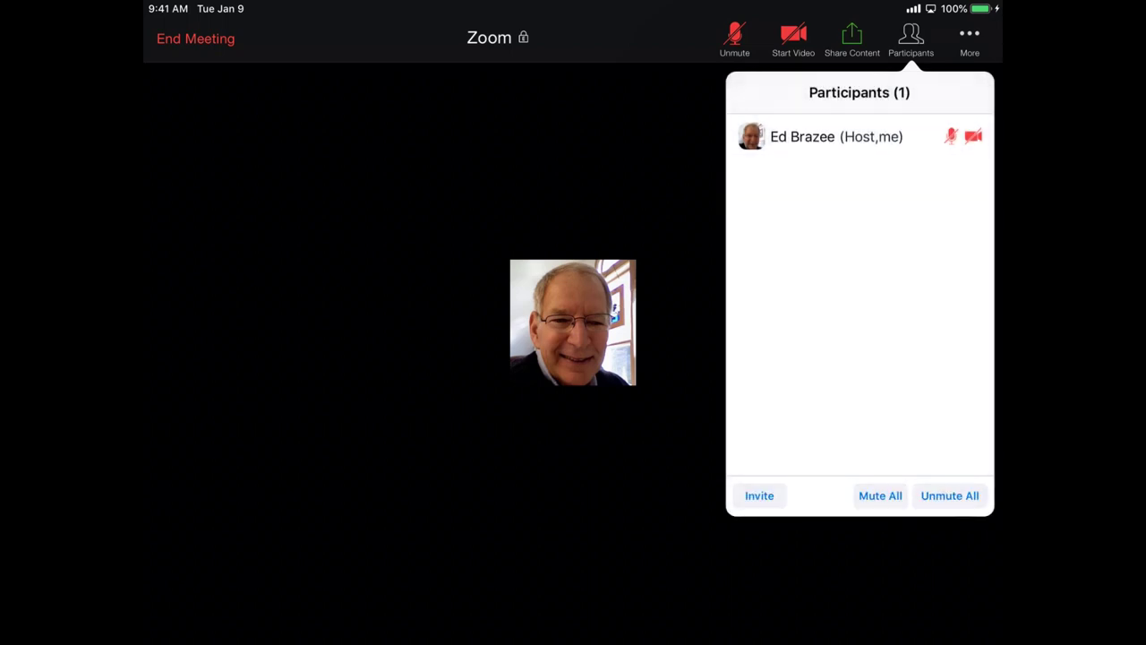
Close the participants list and bring it back up again
{"action": "key", "text": "Escape"}
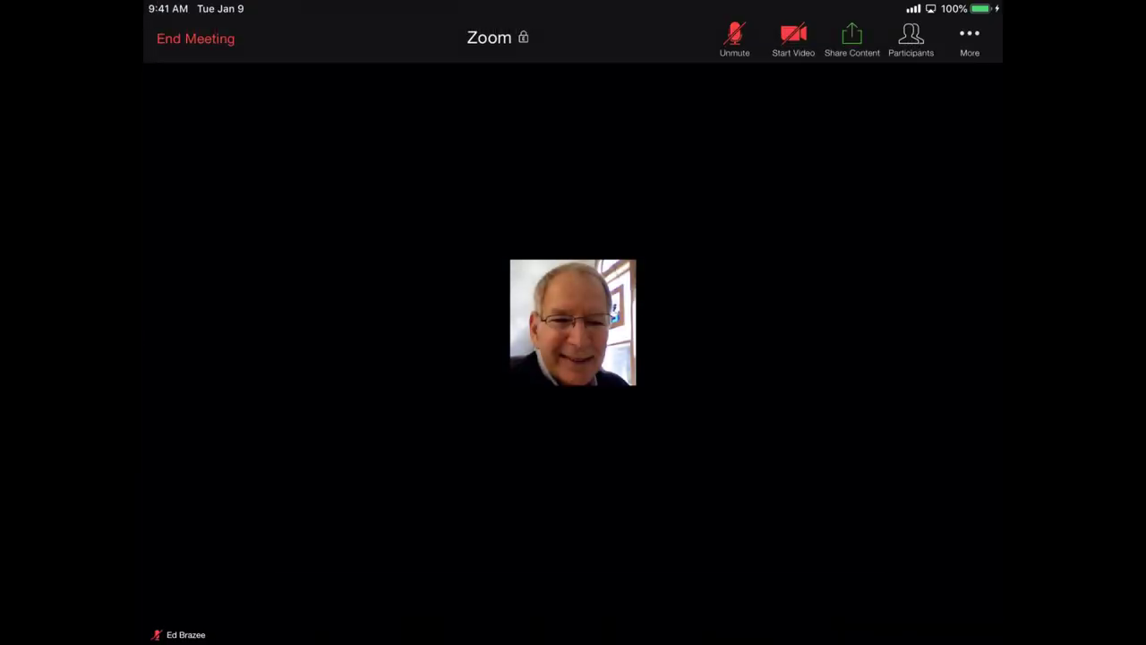
{"action": "left_click", "coordinate": [910, 38]}
Preview the Leave and End Meeting options from the End button
{"action": "left_click", "coordinate": [196, 39]}
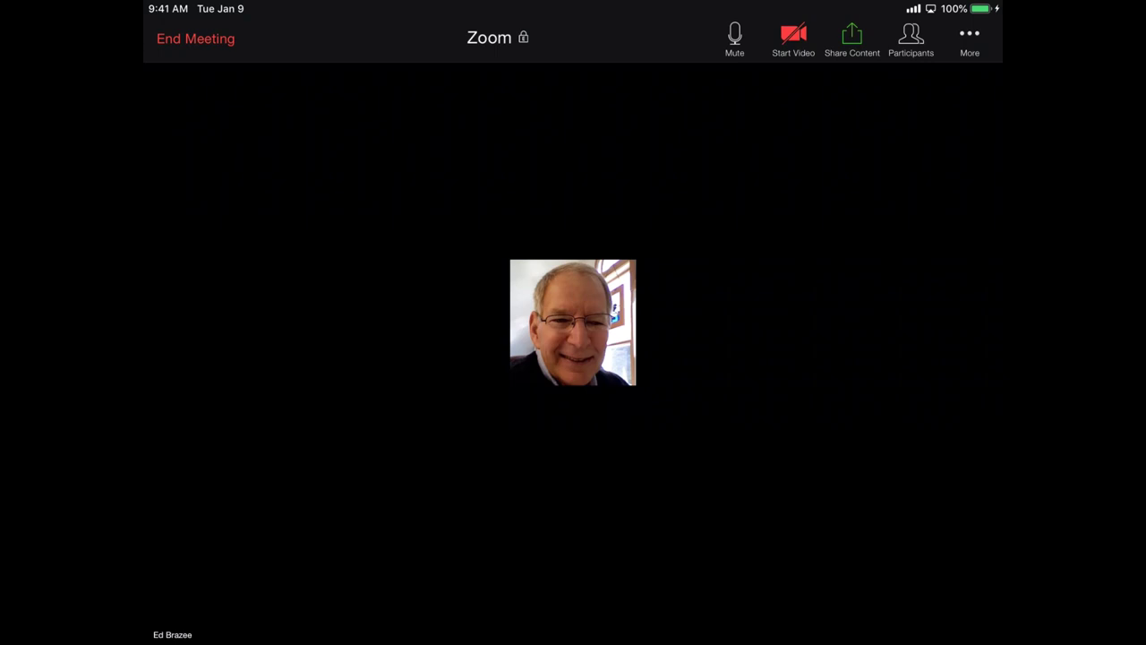
{"action": "left_click", "coordinate": [970, 41]}
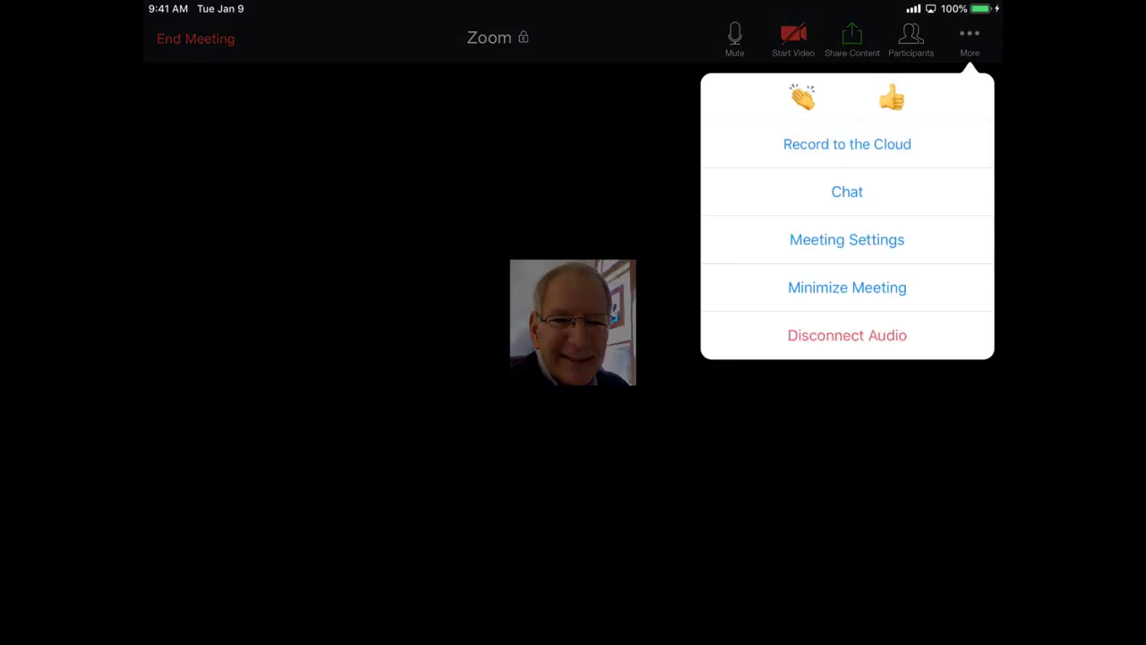
{"action": "left_click", "coordinate": [847, 192]}
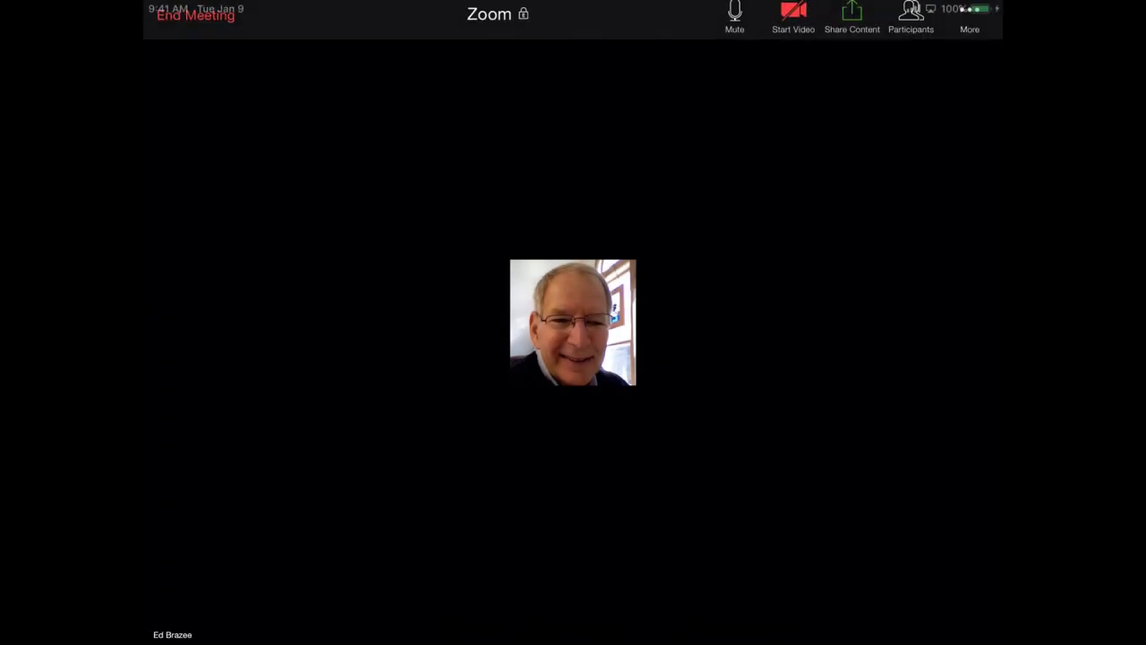
{"action": "left_click", "coordinate": [851, 38]}
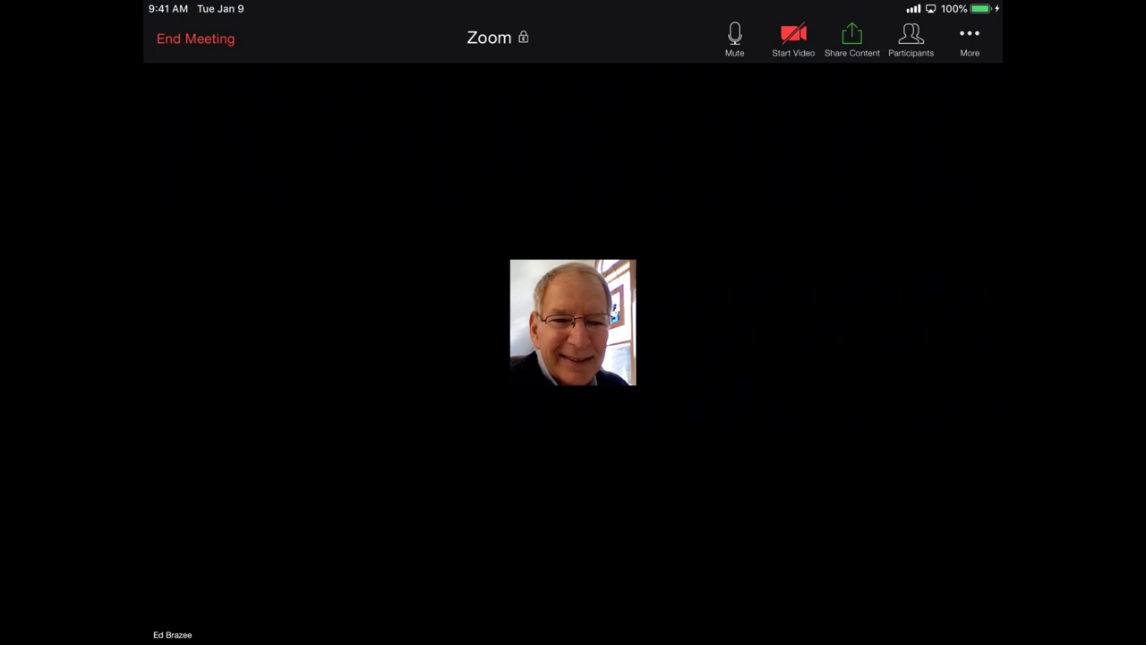
{"action": "left_click", "coordinate": [196, 38]}
End the meeting and return to the Zoom home screen
{"action": "left_click", "coordinate": [279, 195]}
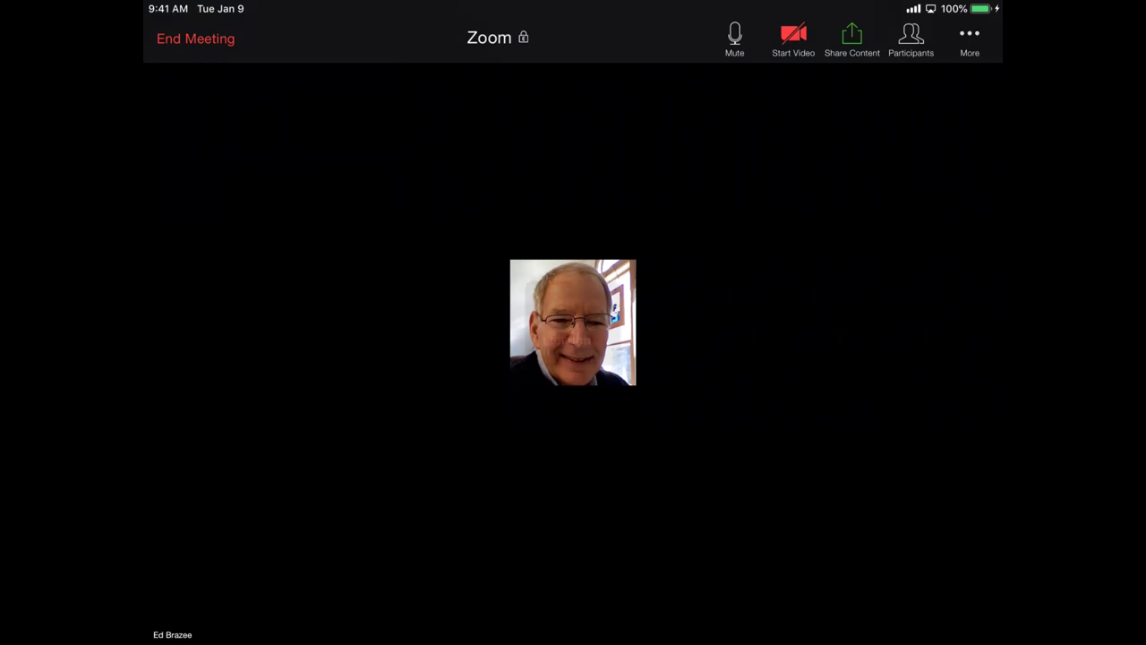